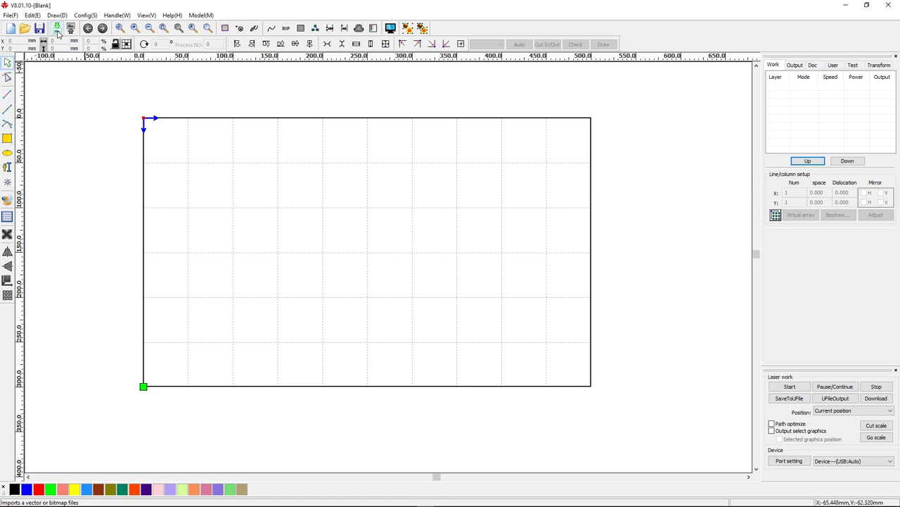
Import the image kepler.jpg with the file type filter set to JPEG files and the preview enabled.
click(57, 30)
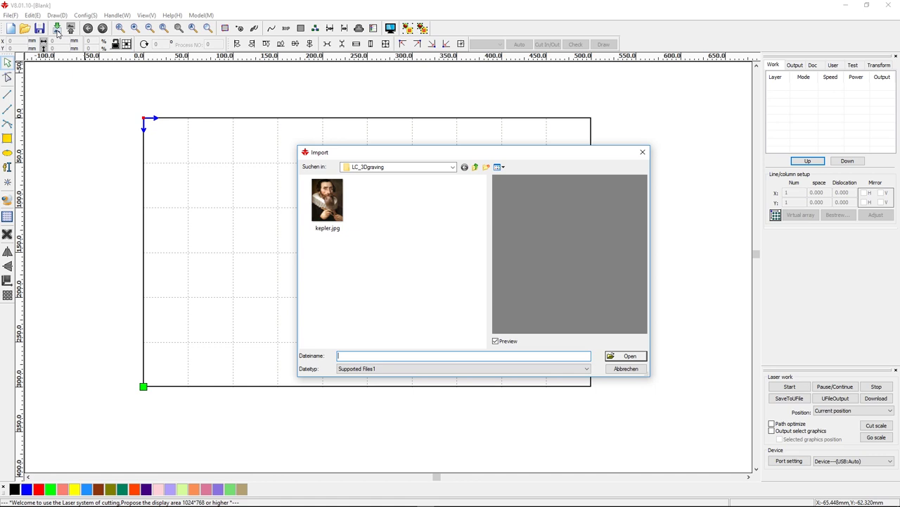
click(391, 263)
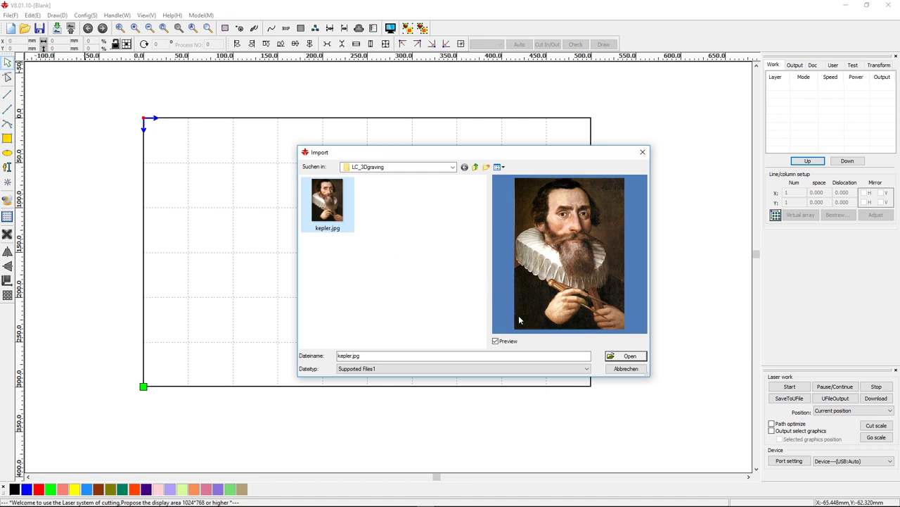
click(496, 341)
click(496, 341)
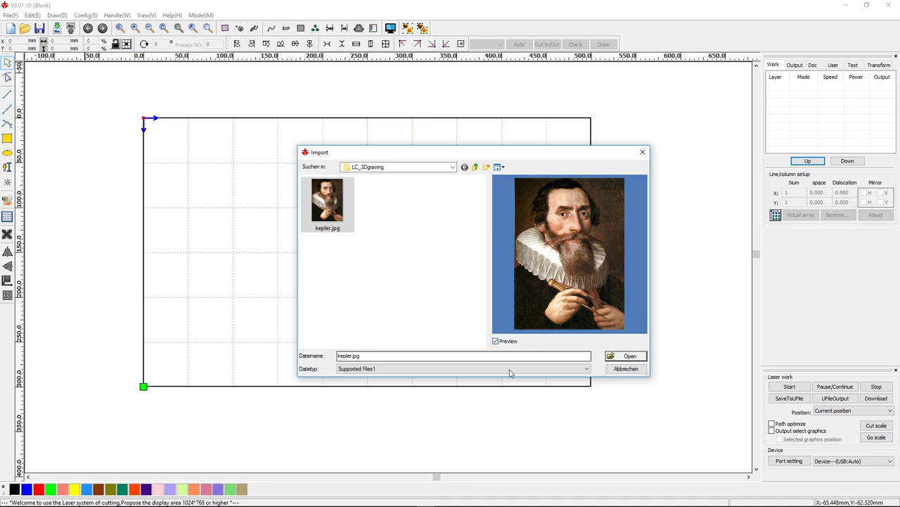
click(398, 369)
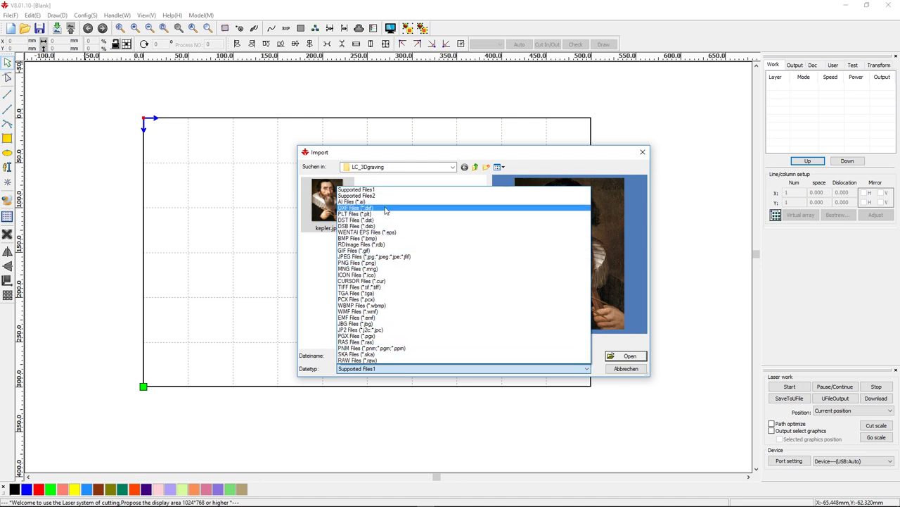
click(389, 257)
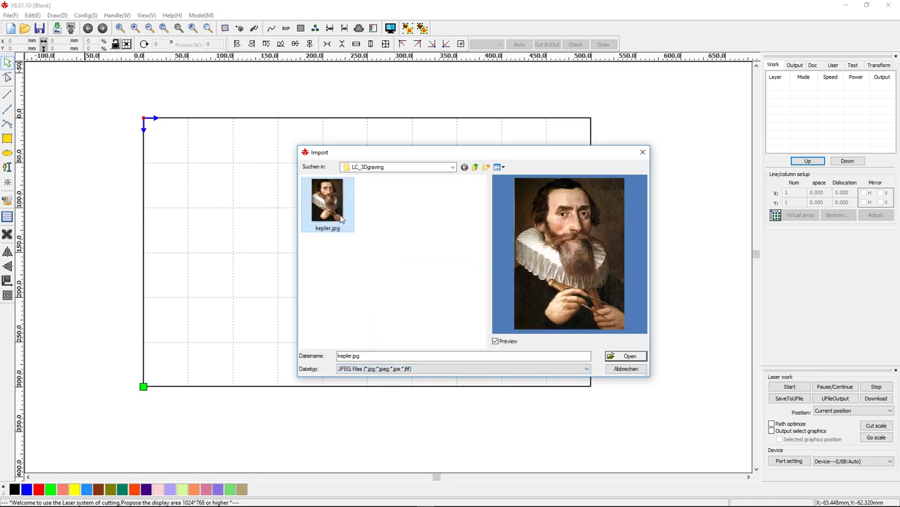
click(626, 355)
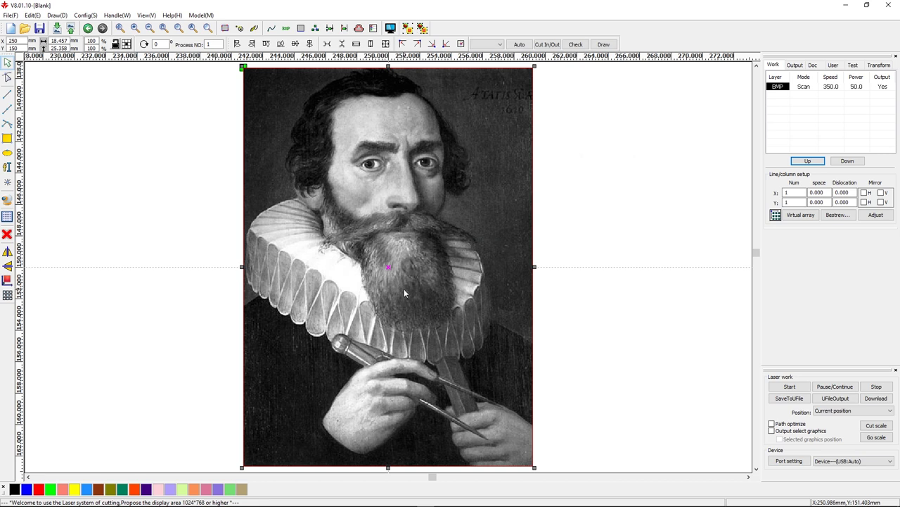
scroll(396, 289, down, 1)
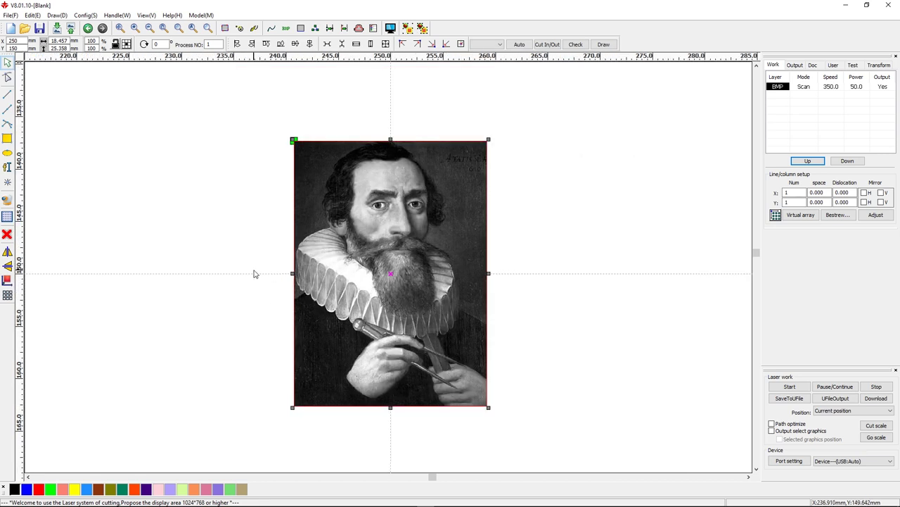
Choose Scan as the processing mode in the BMP layer's parameters and accept the settings.
click(804, 86)
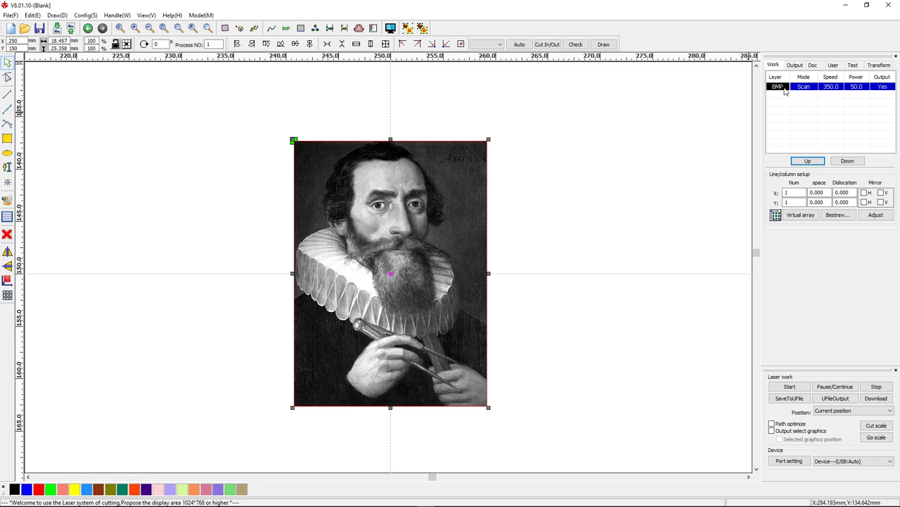
double_click(785, 90)
click(482, 209)
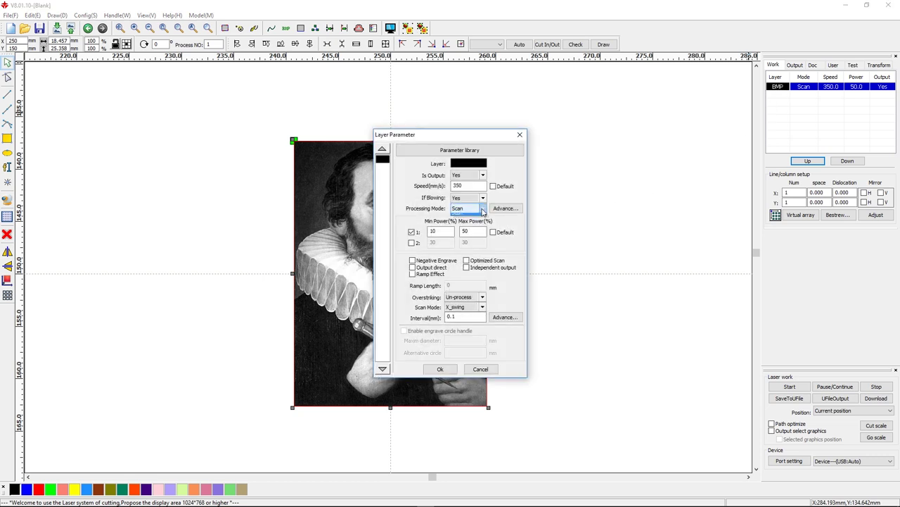
click(465, 216)
key(Return)
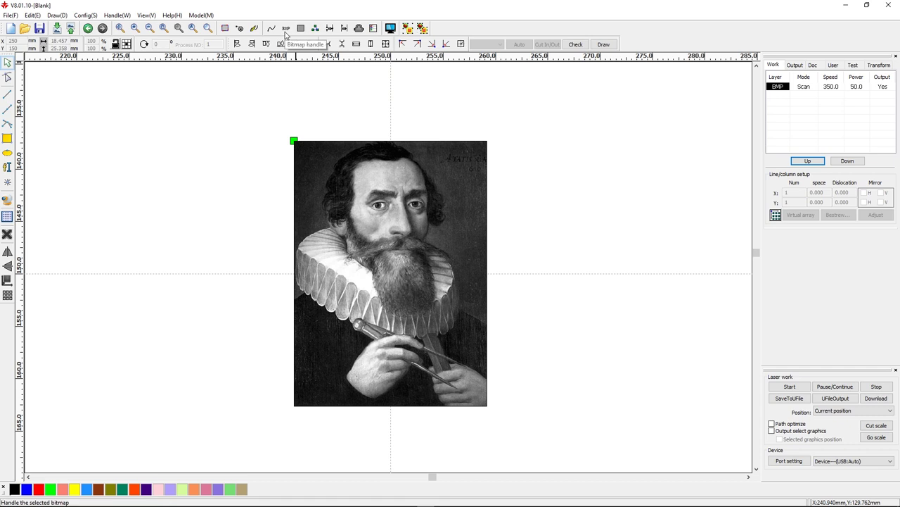
Try a brightness of 41.4% and a contrast of 21.2% on the portrait bitmap and apply them to the view.
click(314, 169)
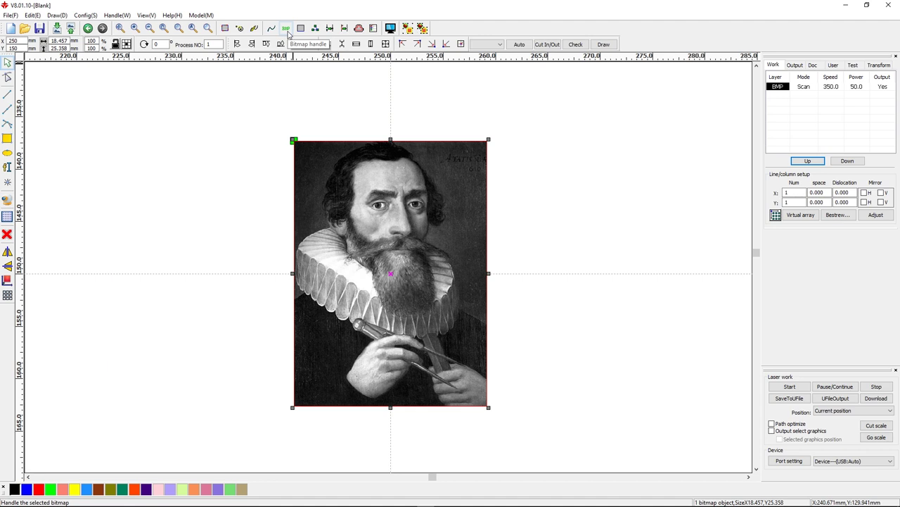
click(287, 29)
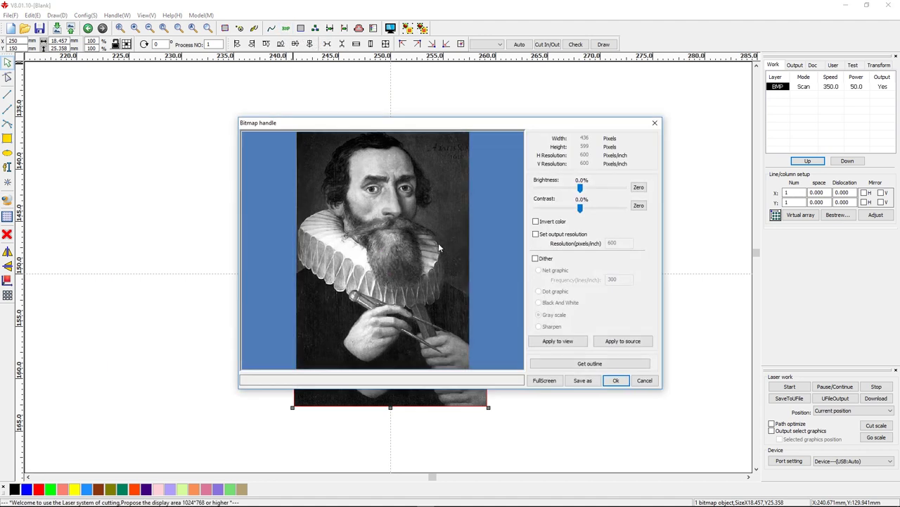
drag(405, 126, 382, 99)
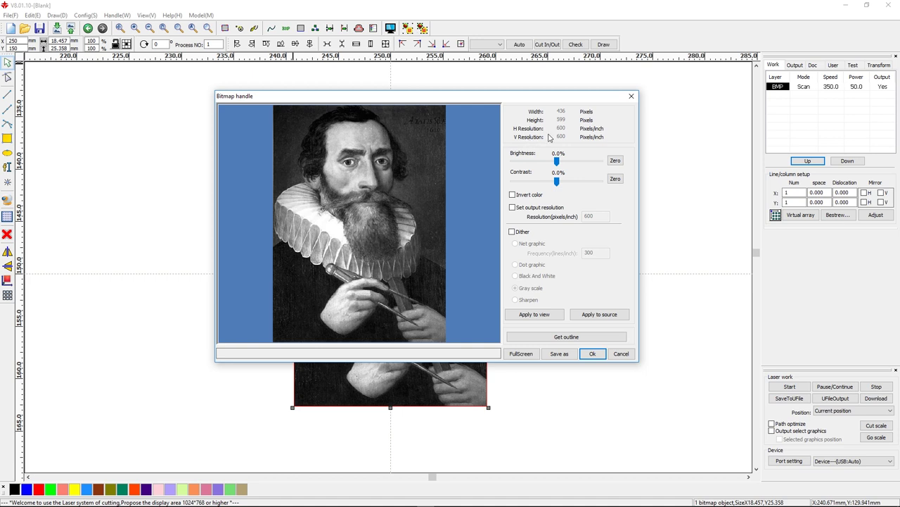
drag(557, 161, 565, 181)
click(529, 317)
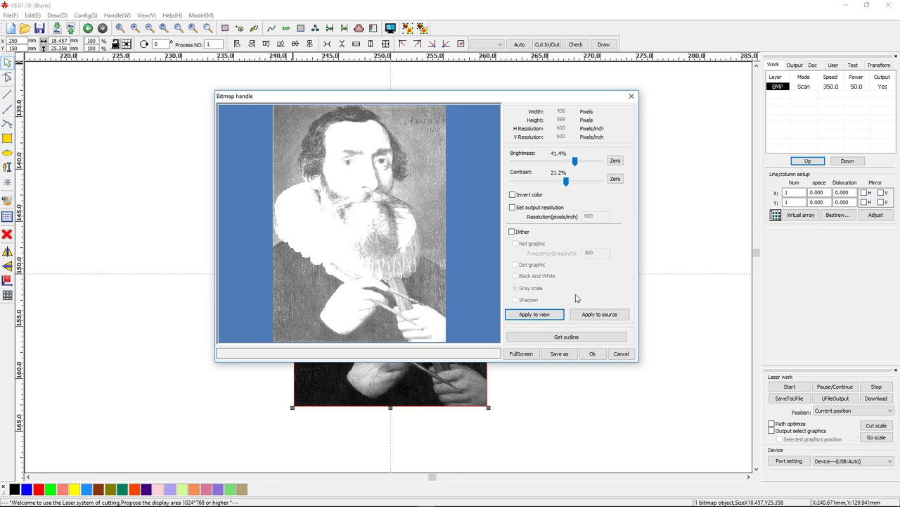
Reset the bitmap's contrast and brightness to zero and apply the values to the image.
click(616, 180)
click(615, 160)
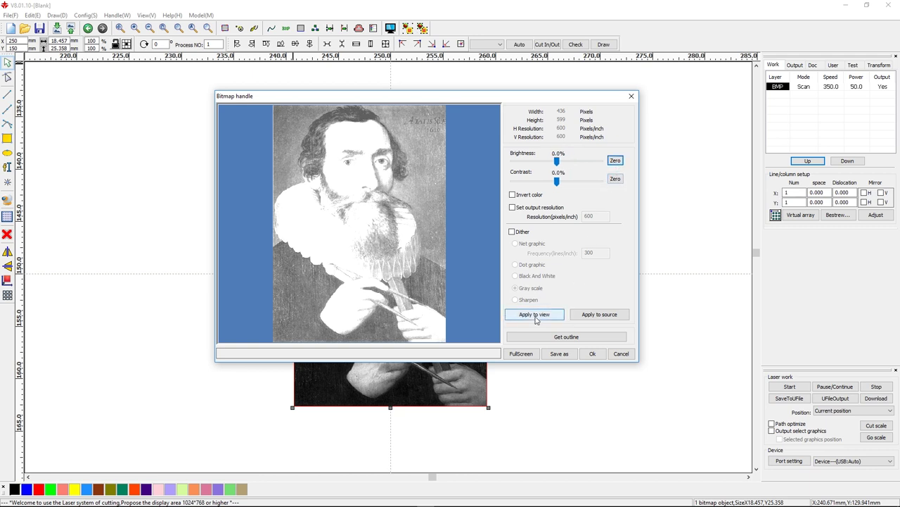
click(534, 315)
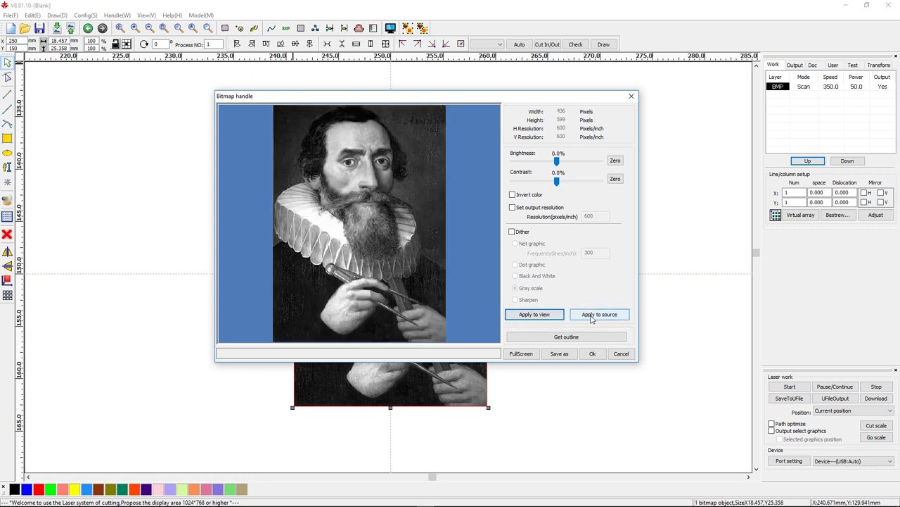
click(595, 315)
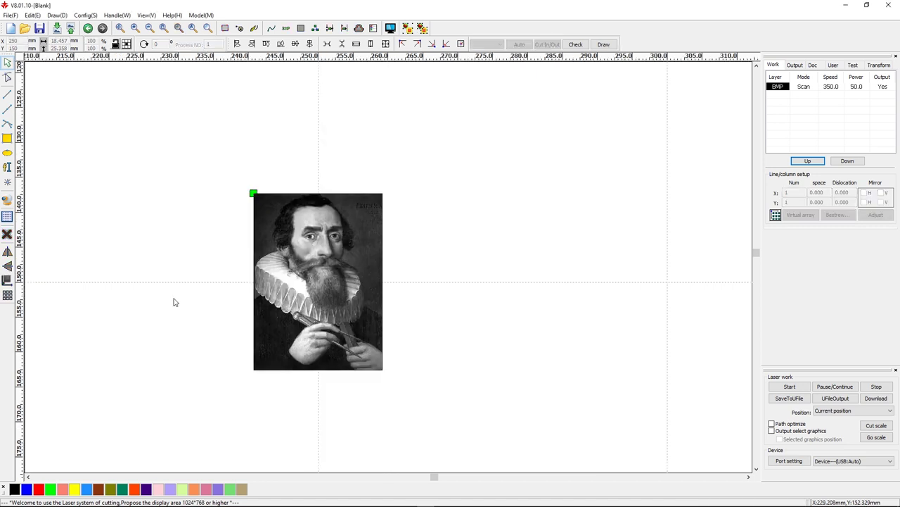
Array copy the portrait into one row of 7 with an X spacing of 1 mm.
click(265, 236)
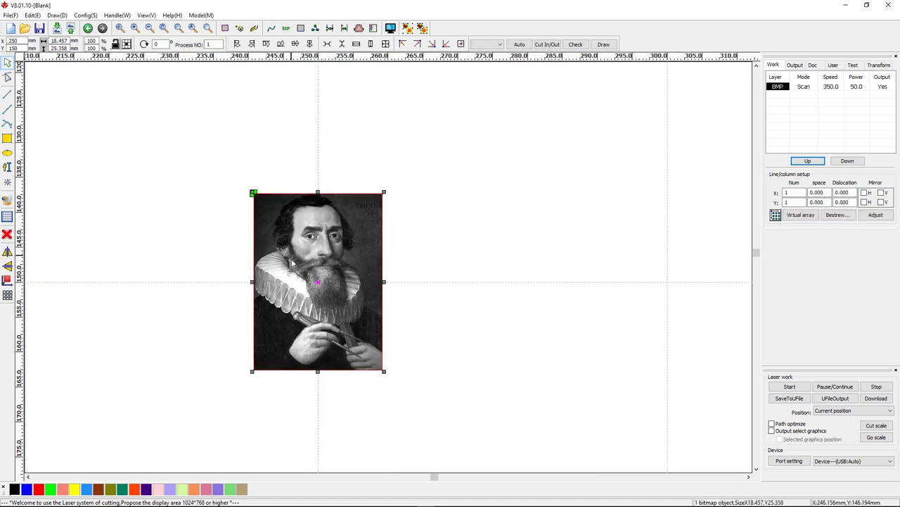
click(7, 294)
double_click(421, 246)
click(412, 259)
double_click(466, 248)
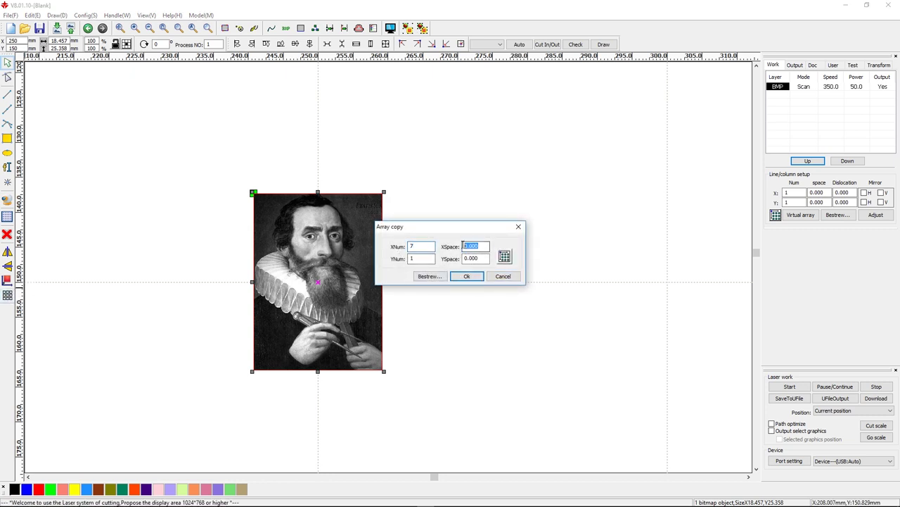
text(1)
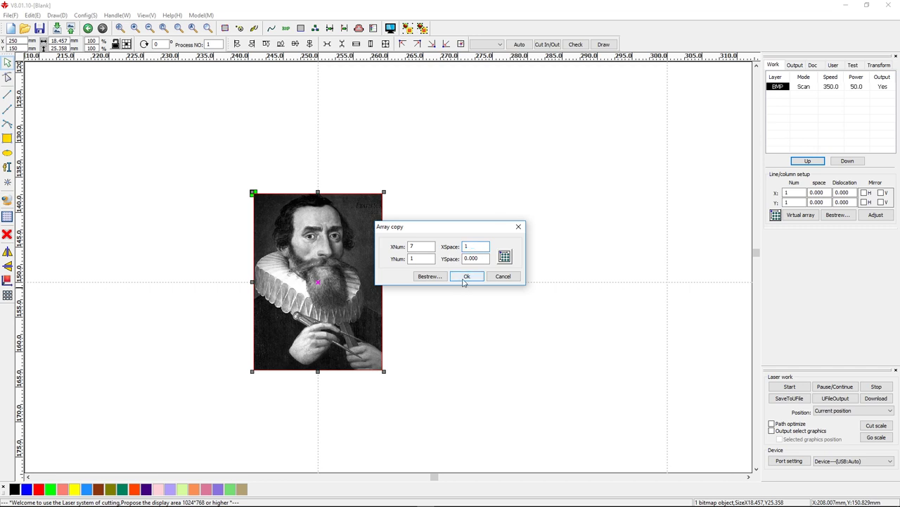
click(464, 275)
scroll(244, 306, down, 3)
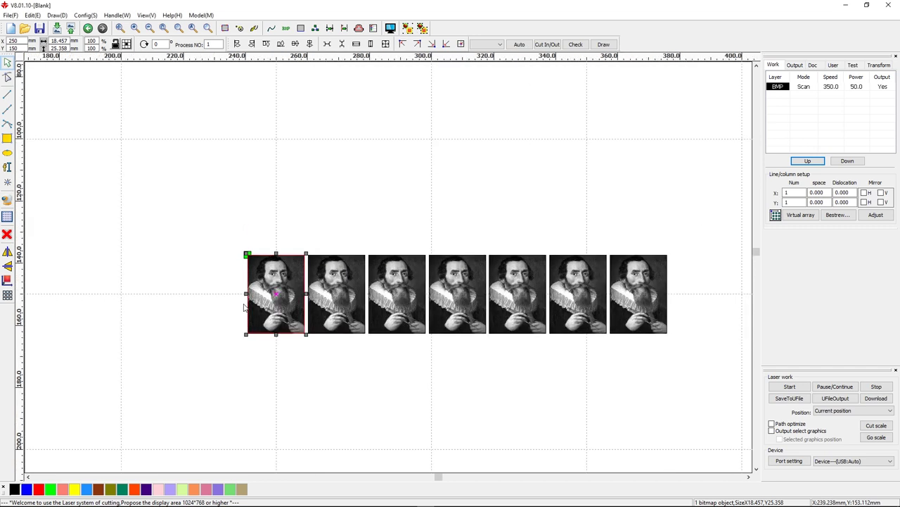
scroll(525, 313, up, 2)
click(233, 207)
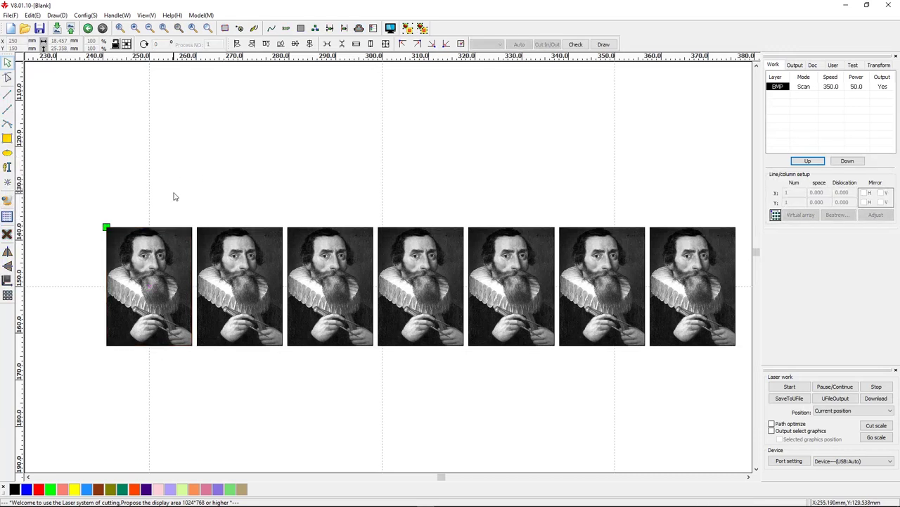
Invert the colours of the second portrait copy with Bitmap handle.
click(183, 257)
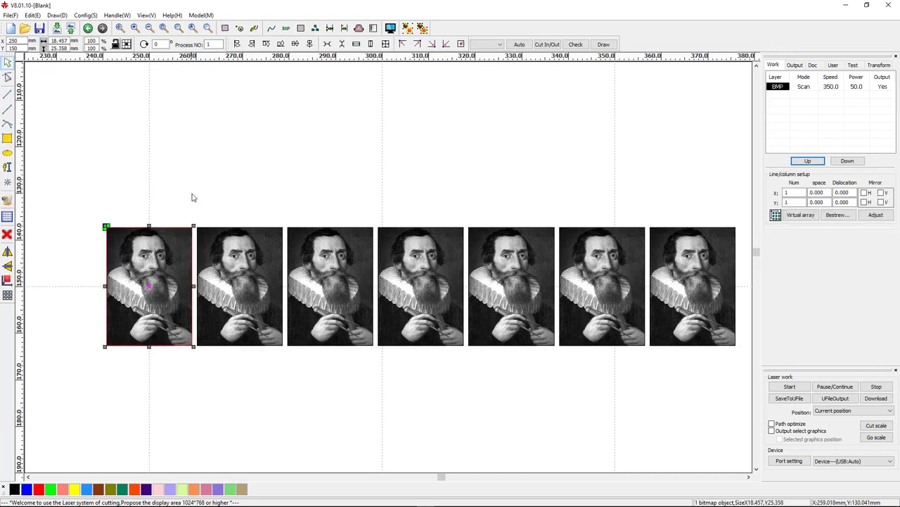
click(205, 242)
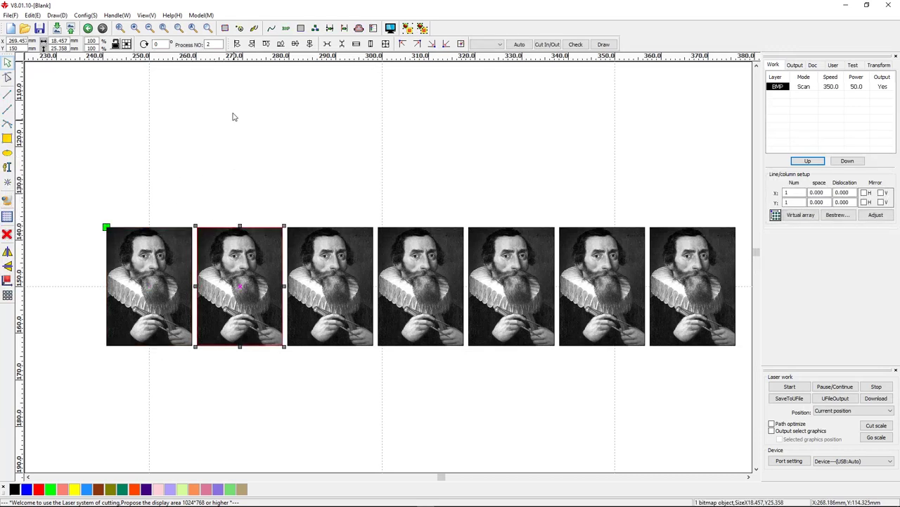
click(286, 28)
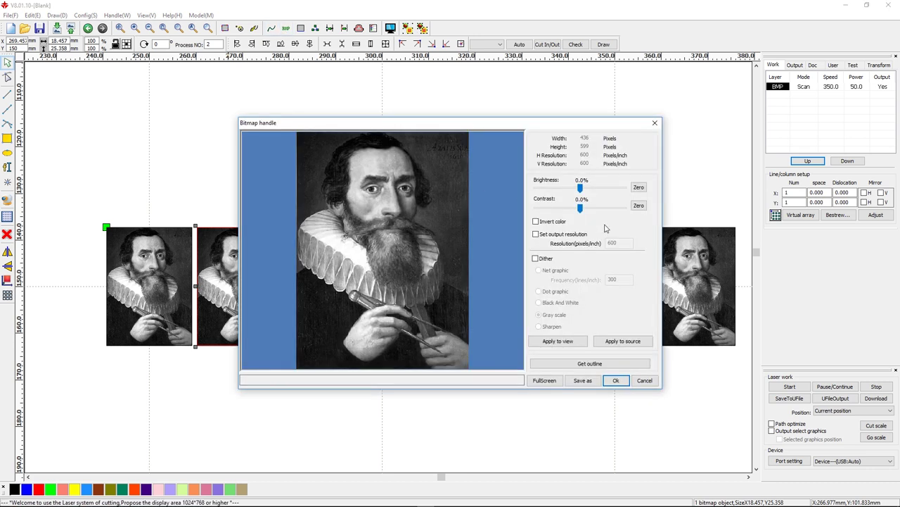
click(536, 222)
click(558, 342)
click(616, 380)
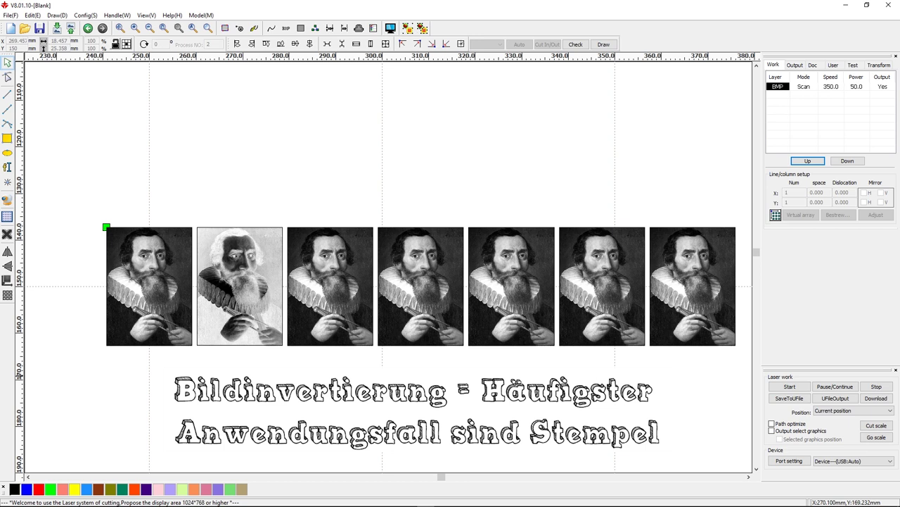
Enable dithering for the third portrait copy in Bitmap handle and apply the Black And White option to the view.
click(297, 311)
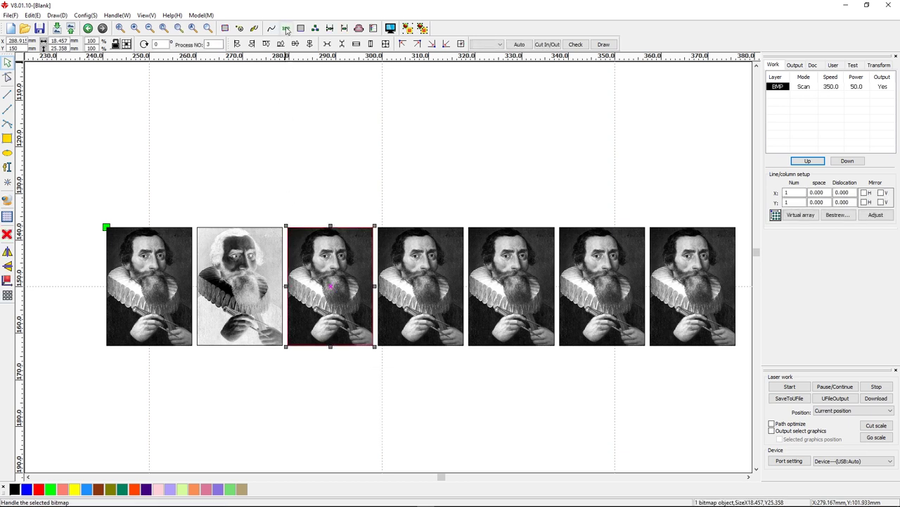
click(286, 28)
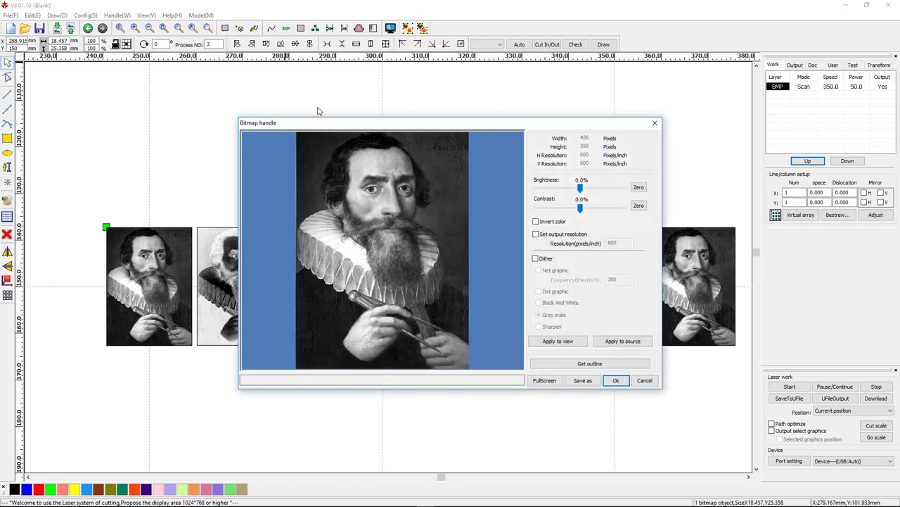
click(536, 259)
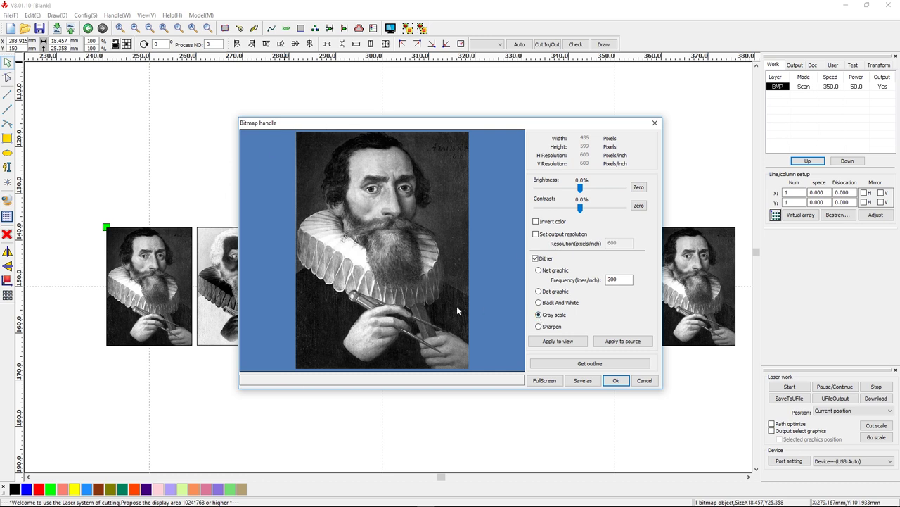
click(539, 303)
click(556, 342)
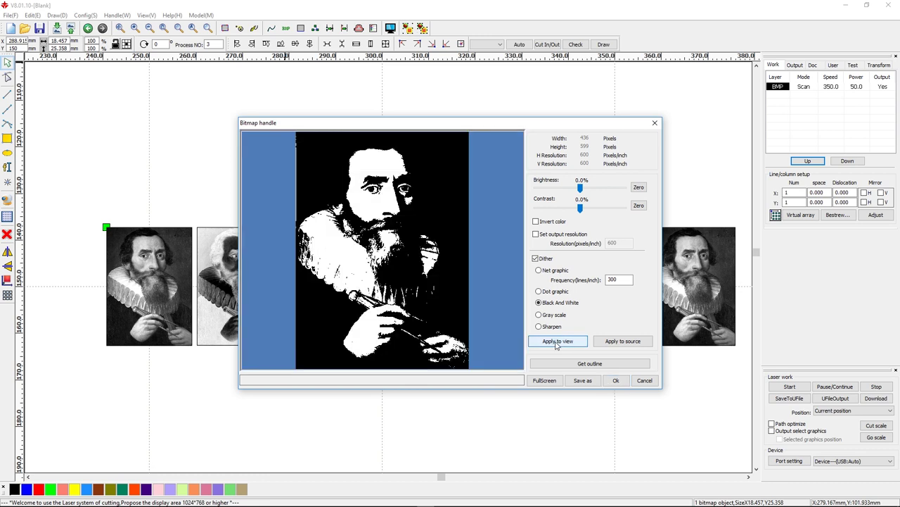
Switch the third copy's dithering to Sharpen, apply it to the view and accept the bitmap settings.
click(546, 327)
click(558, 341)
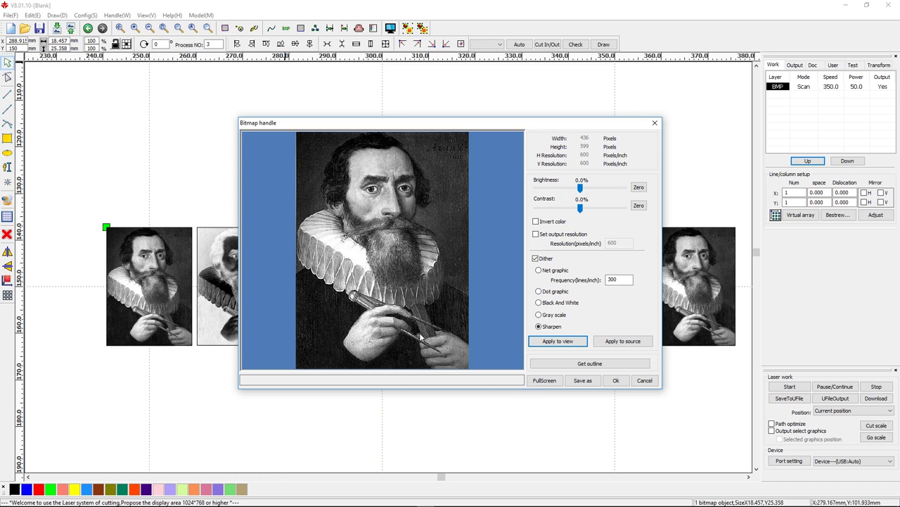
click(616, 380)
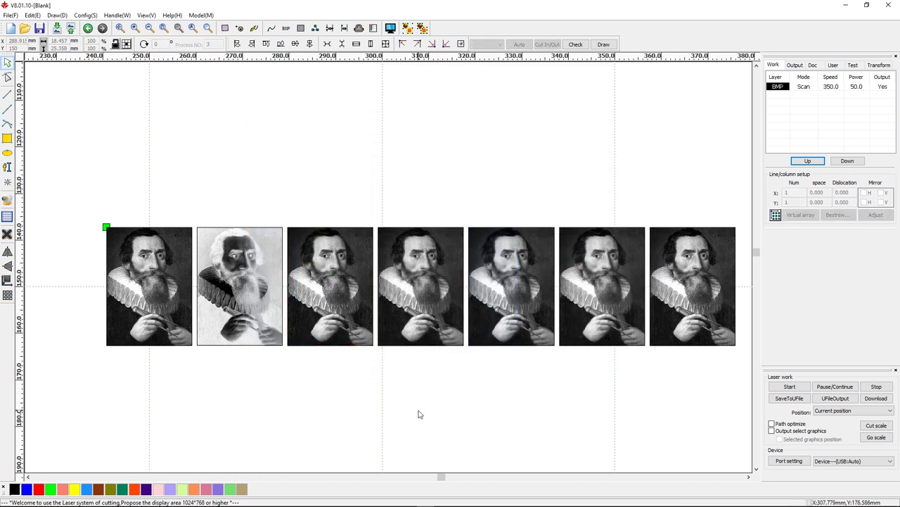
Open the engraving preview of all portrait copies and examine the scan lines of the second and third ones closely.
scroll(327, 299, up, 1)
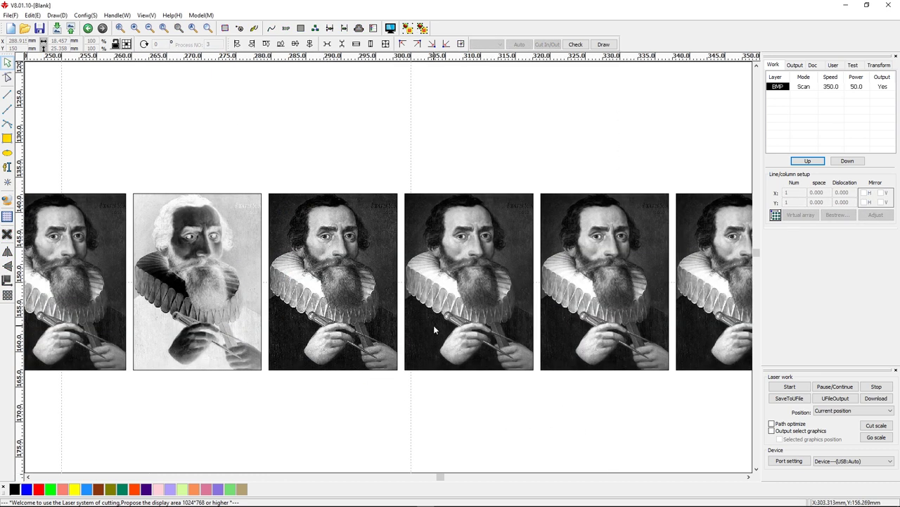
click(390, 28)
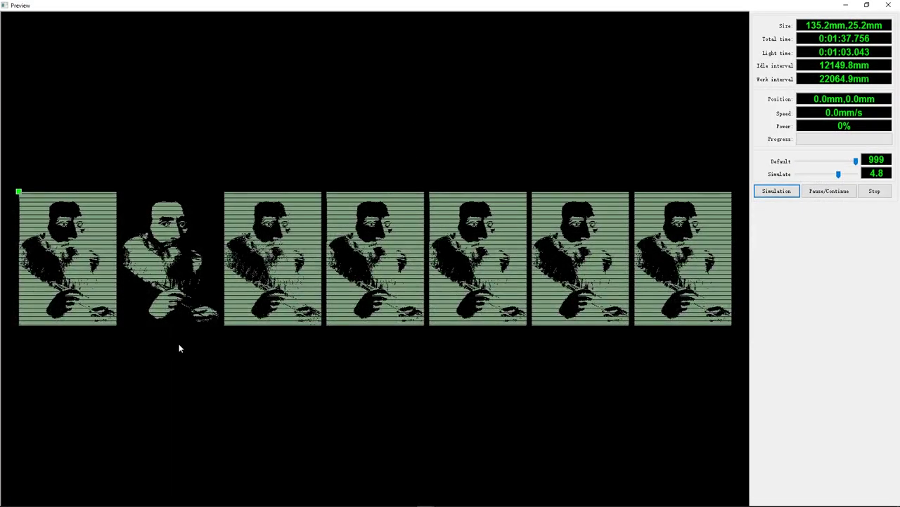
scroll(91, 261, up, 4)
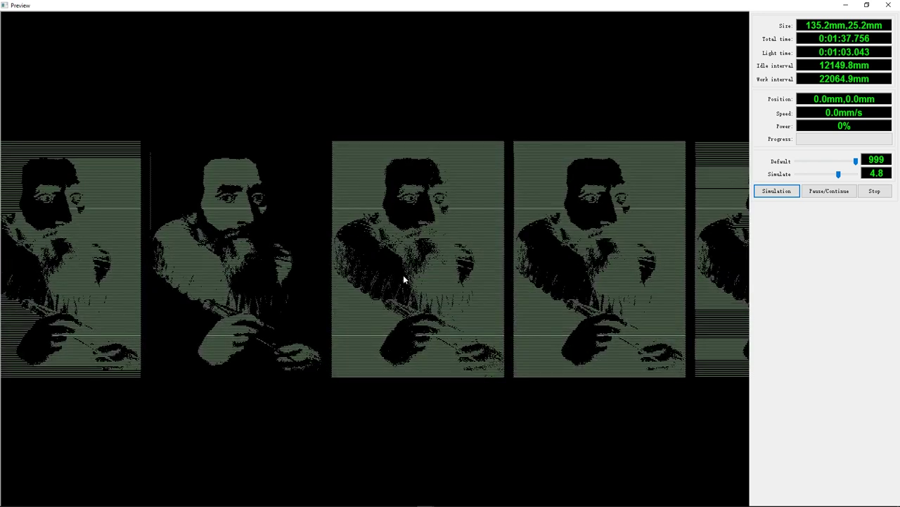
Compare the scan lines of the portrait copies up close in the engraving preview and close it.
scroll(429, 267, up, 6)
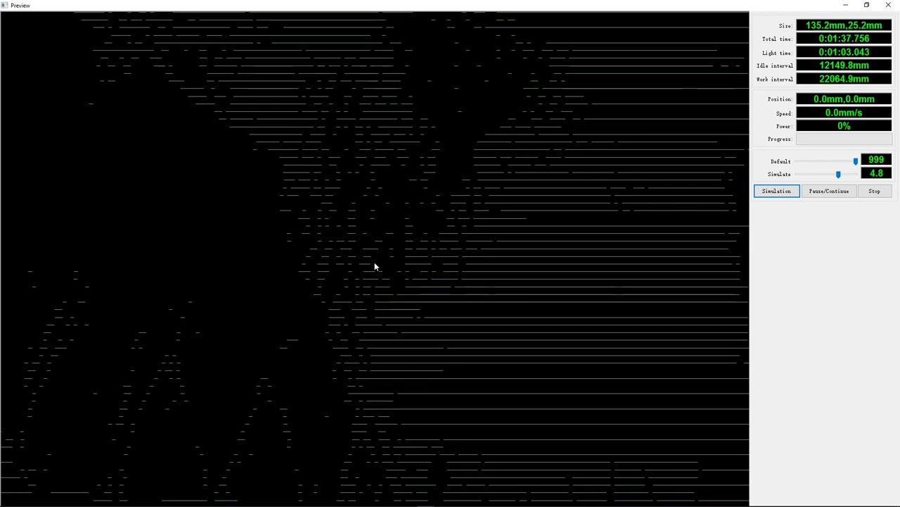
scroll(441, 269, down, 3)
scroll(434, 276, down, 6)
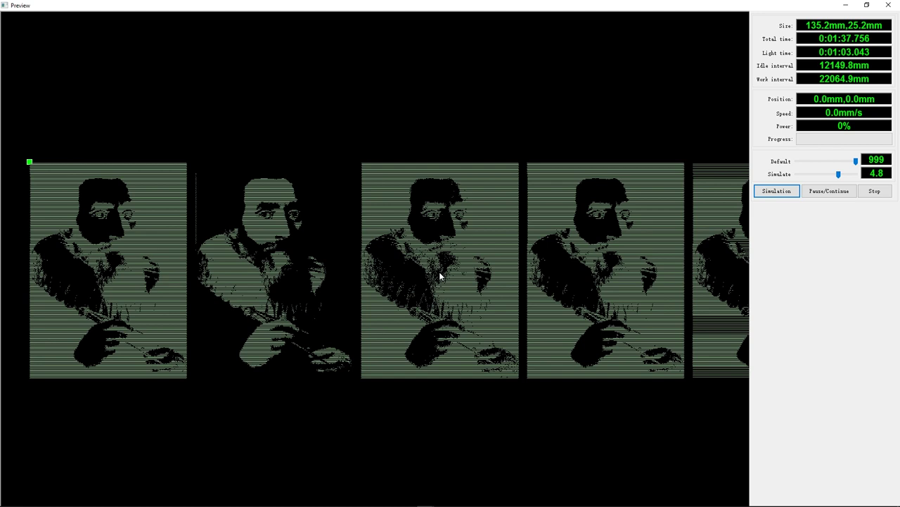
click(889, 5)
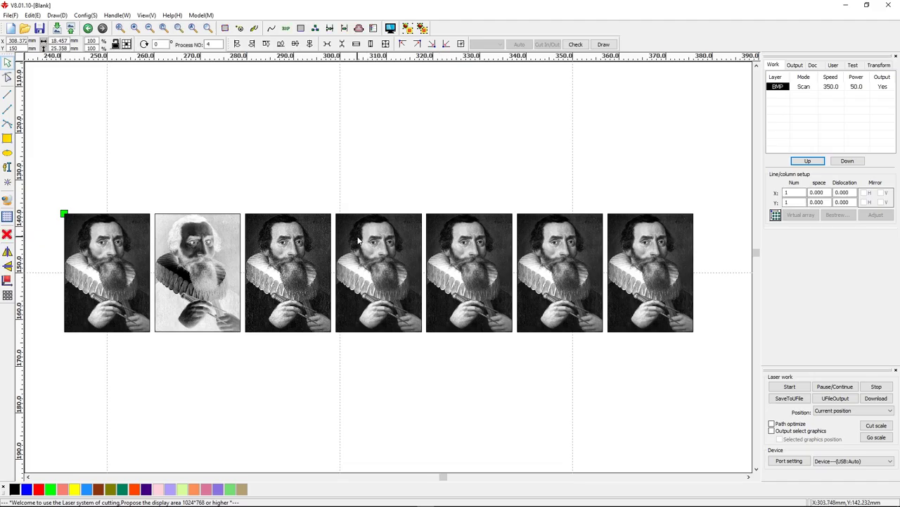
Dither the fourth portrait copy as Dot graphic in Bitmap handle, apply it to the view, accept it and inspect the dot pattern.
click(285, 28)
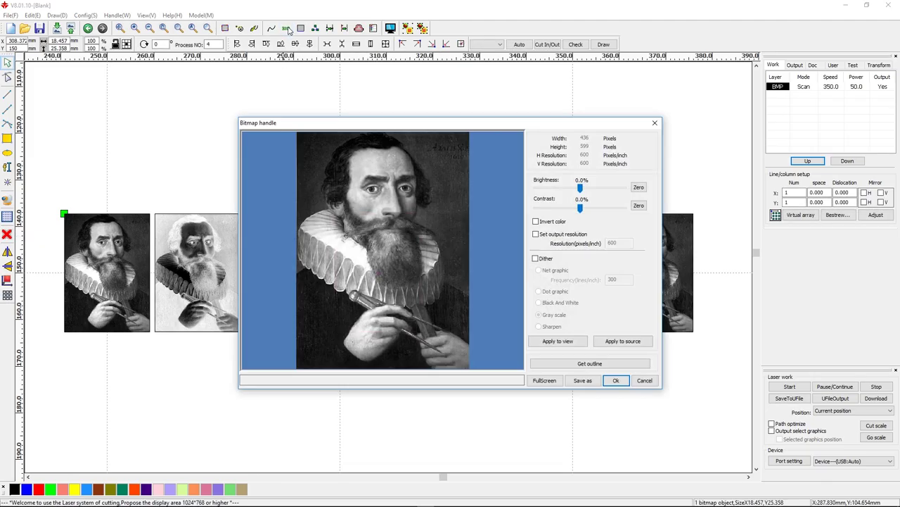
click(535, 259)
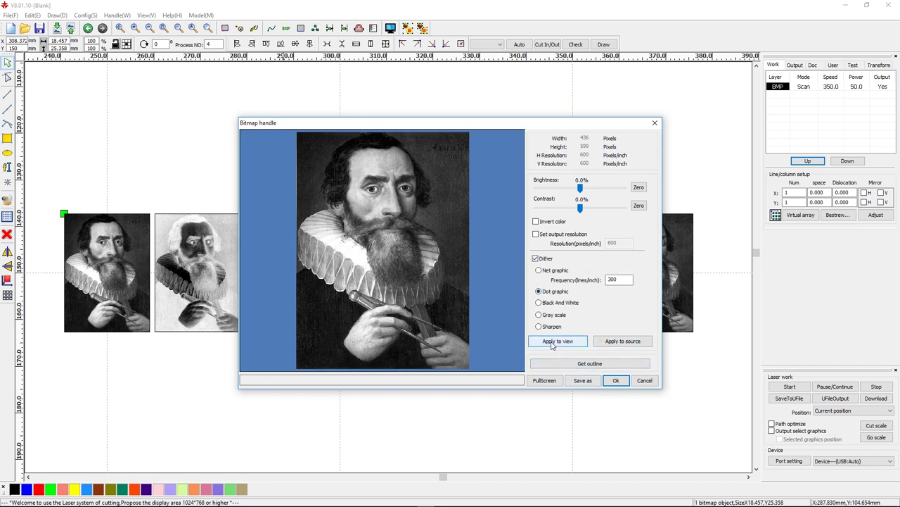
click(552, 343)
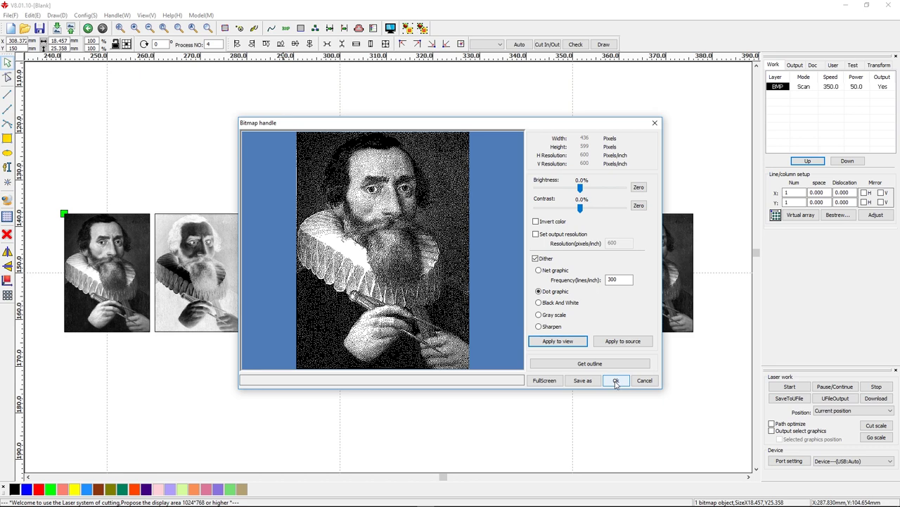
click(616, 380)
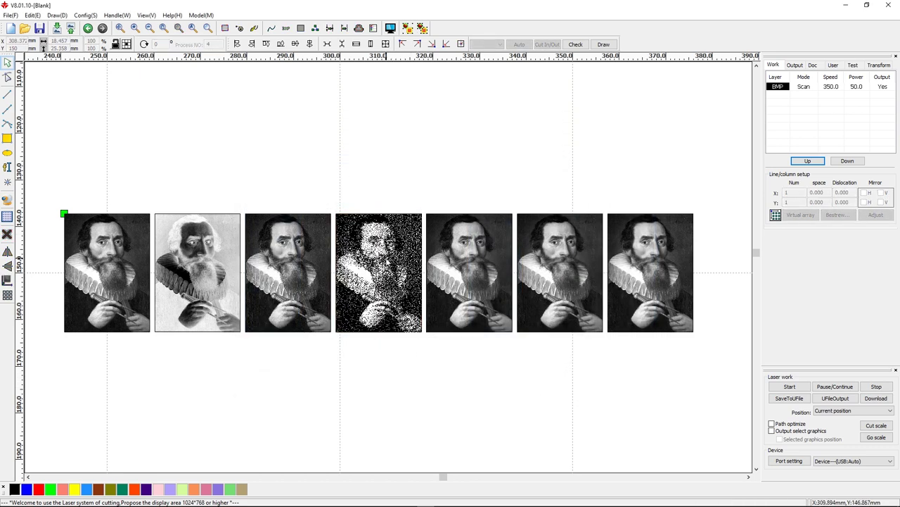
scroll(391, 262, down, 2)
scroll(391, 262, up, 5)
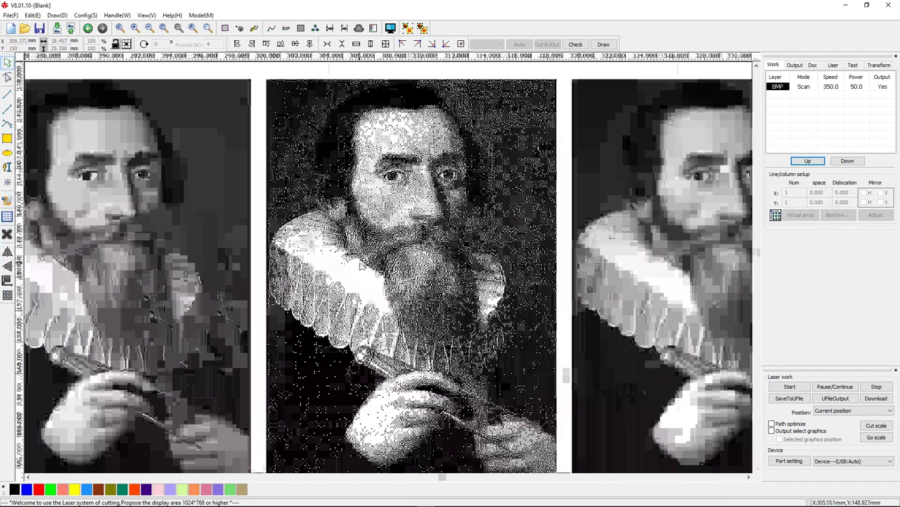
scroll(326, 78, down, 2)
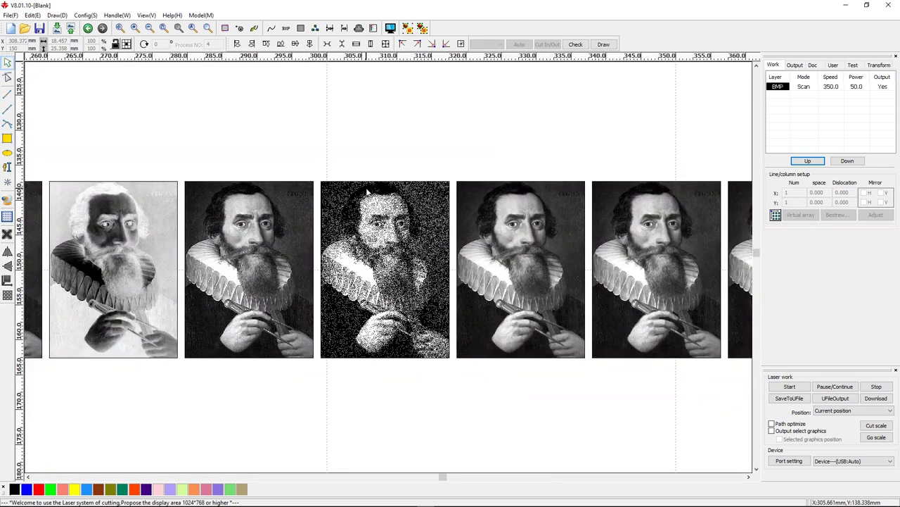
Dither the fifth portrait copy as Net graphic at 300 lines/inch in Bitmap handle, apply it to the view and accept it.
click(488, 193)
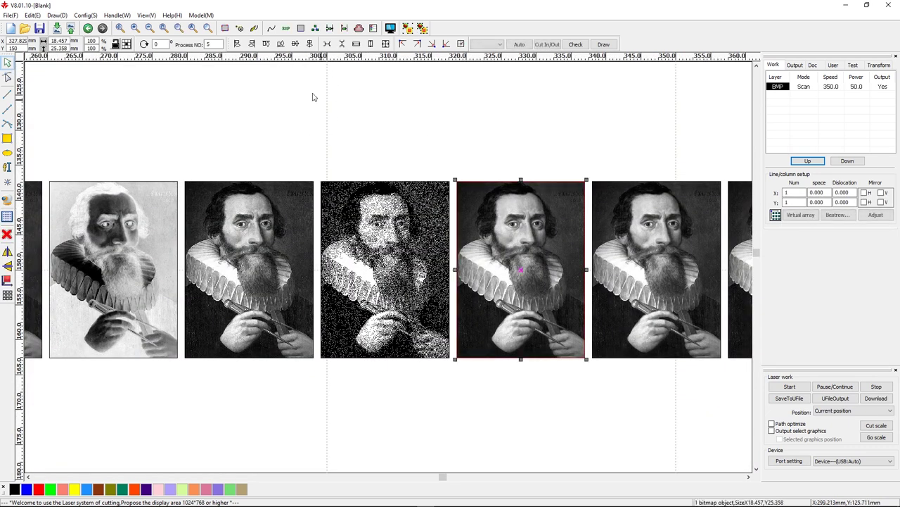
click(285, 28)
click(536, 258)
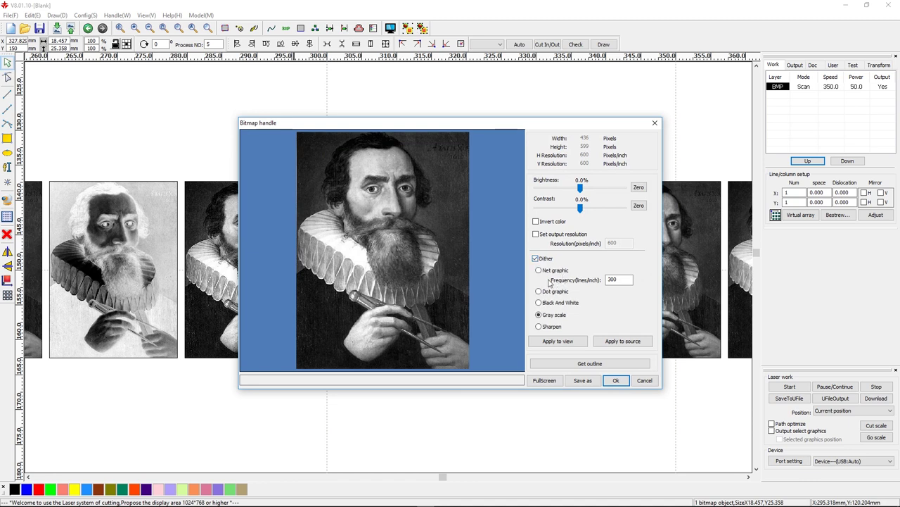
click(539, 271)
key(BackSpace)
key(BackSpace)
key(BackSpace)
text(1)
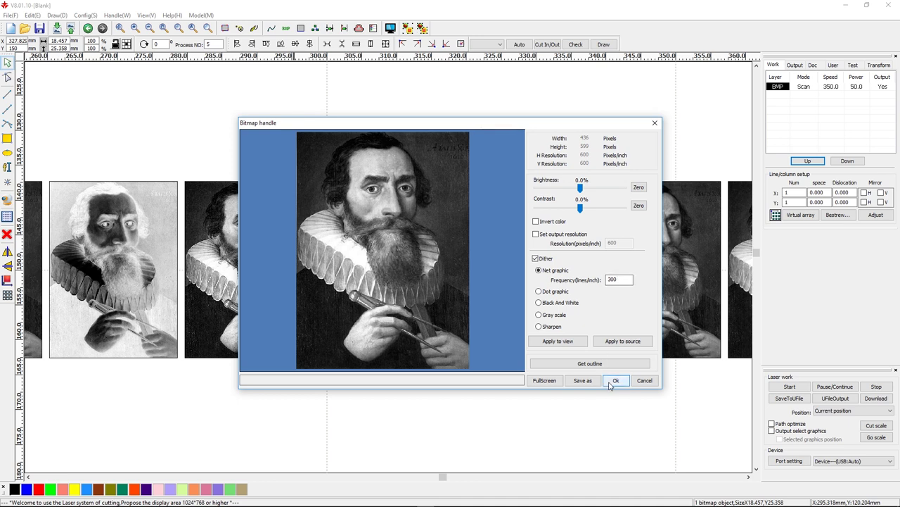
click(558, 341)
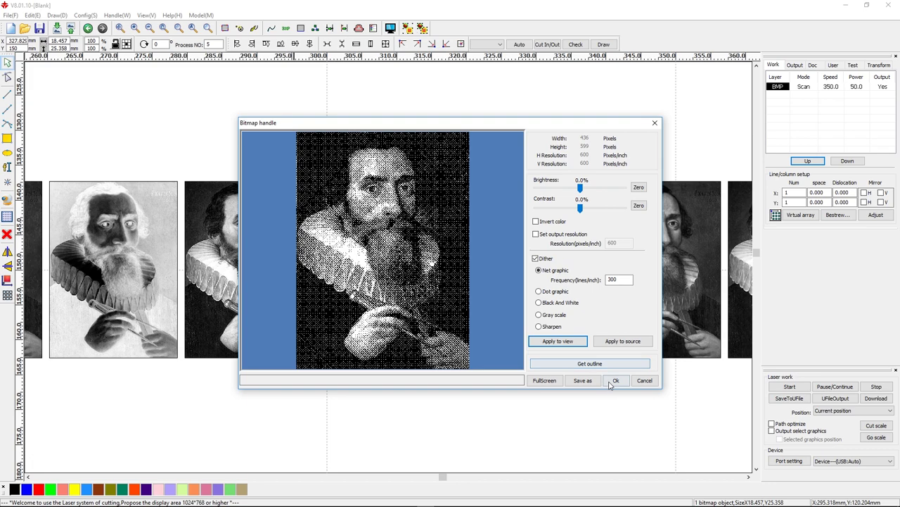
click(614, 380)
scroll(520, 269, up, 2)
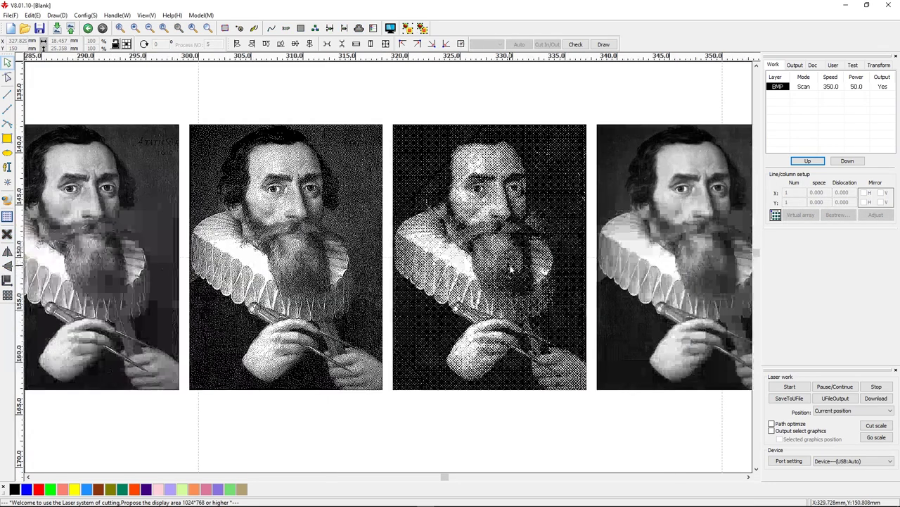
scroll(432, 284, down, 2)
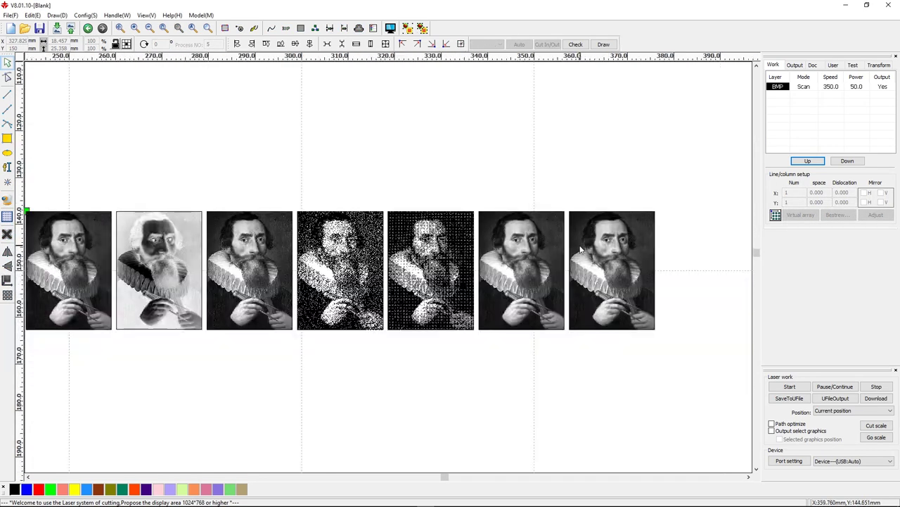
Assign the sixth portrait copy to the green layer.
scroll(634, 237, up, 2)
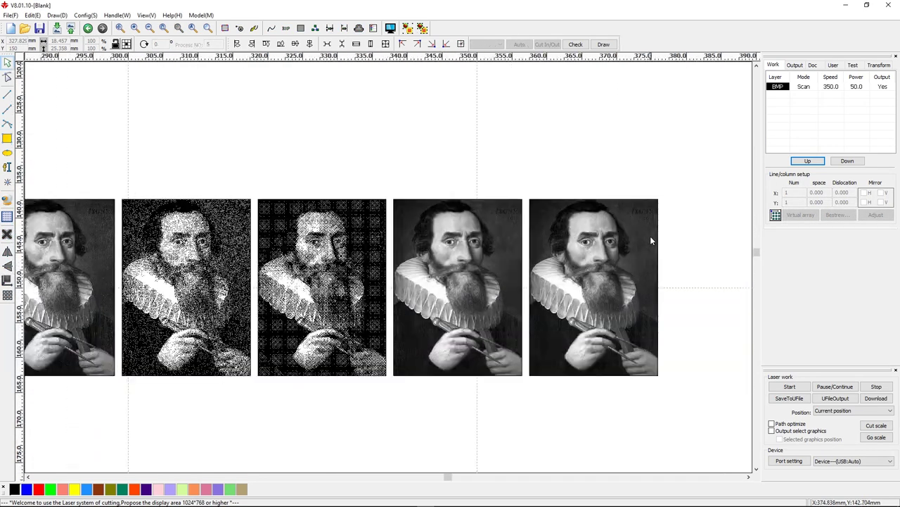
click(404, 215)
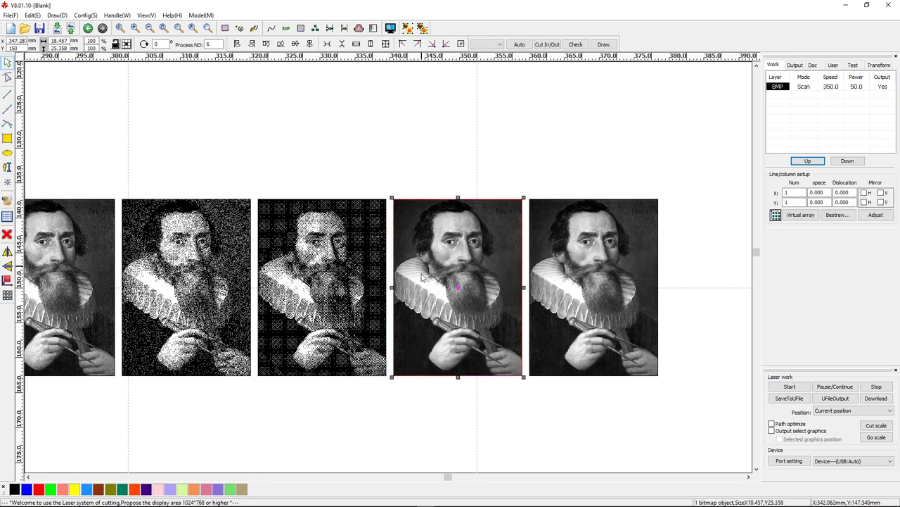
click(50, 491)
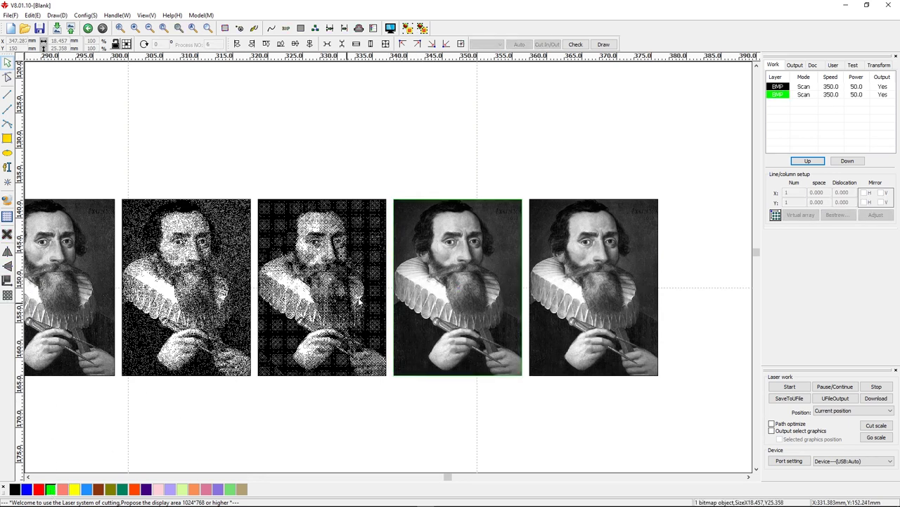
Review the green layer's minimum and maximum power in its layer parameters and accept the dialog.
click(805, 95)
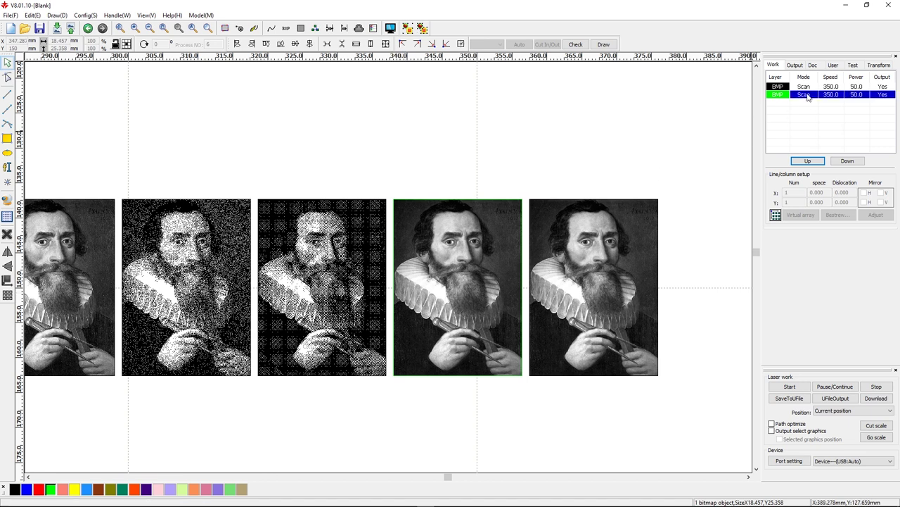
double_click(808, 96)
click(411, 232)
double_click(433, 231)
click(474, 231)
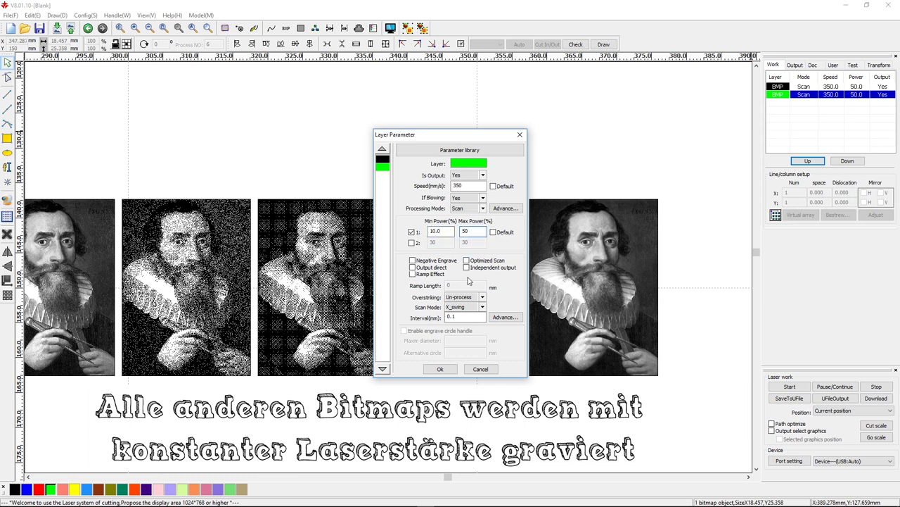
click(441, 368)
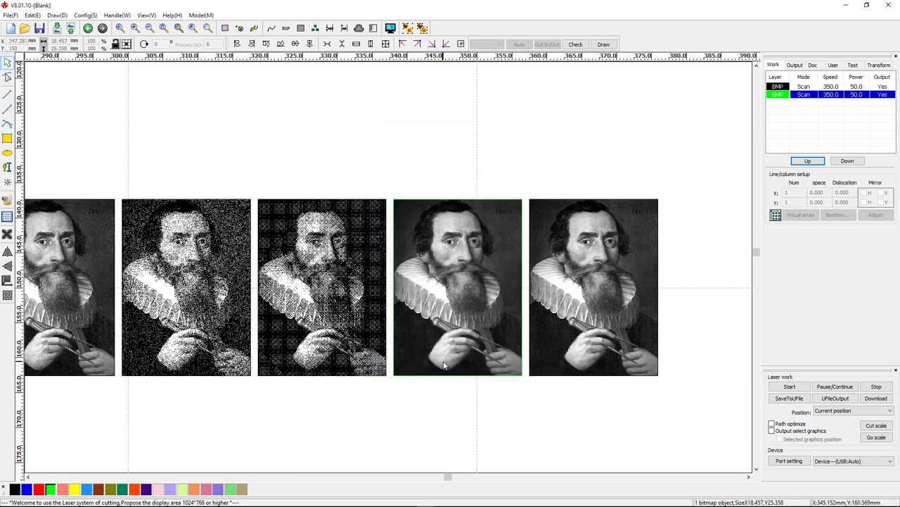
Open the engraving preview of all portrait copies, examine the scan lines of the sixth copy closely and close it.
click(391, 28)
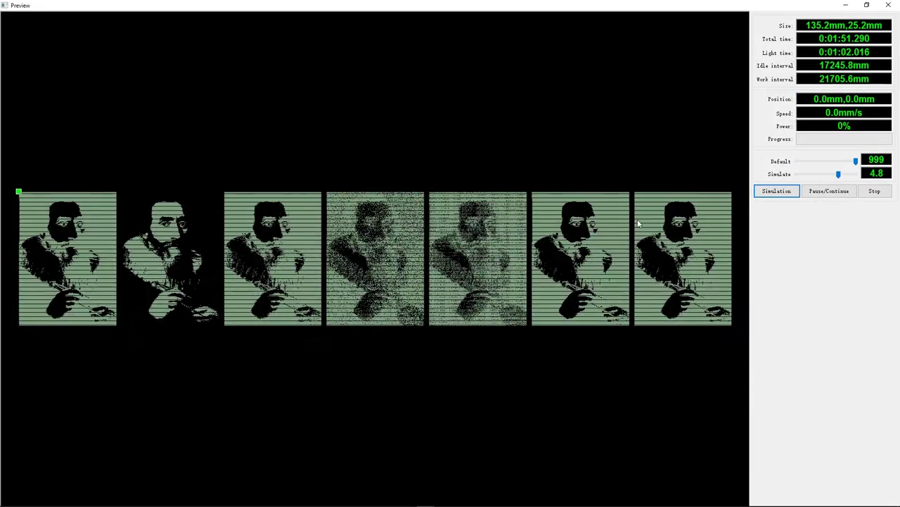
scroll(639, 223, down, 1)
scroll(626, 237, up, 5)
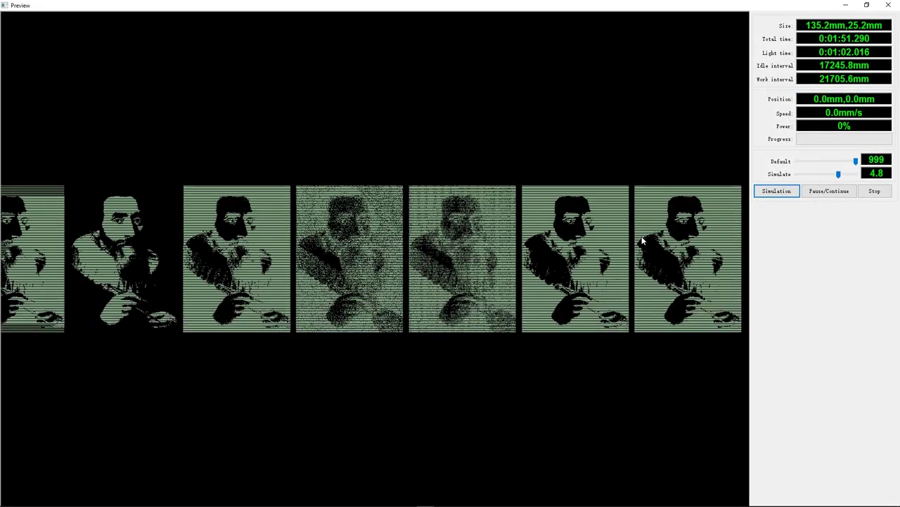
scroll(445, 265, up, 3)
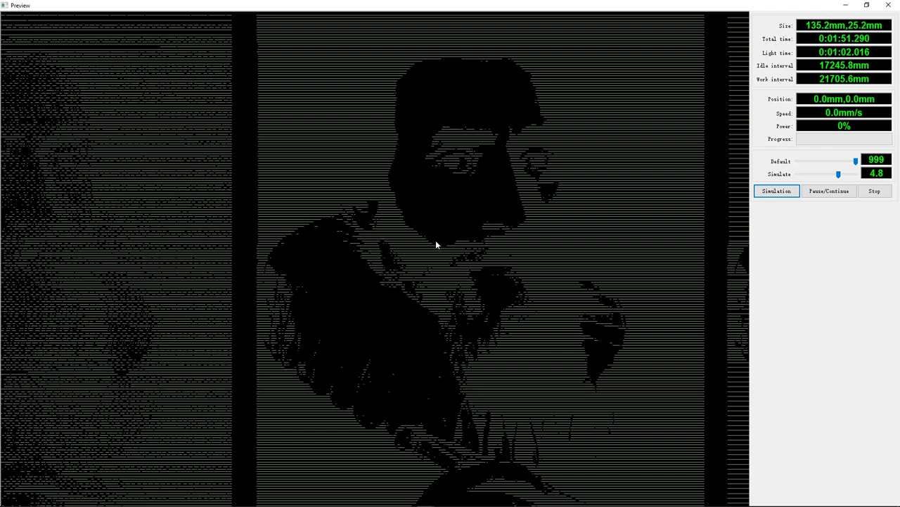
key(Escape)
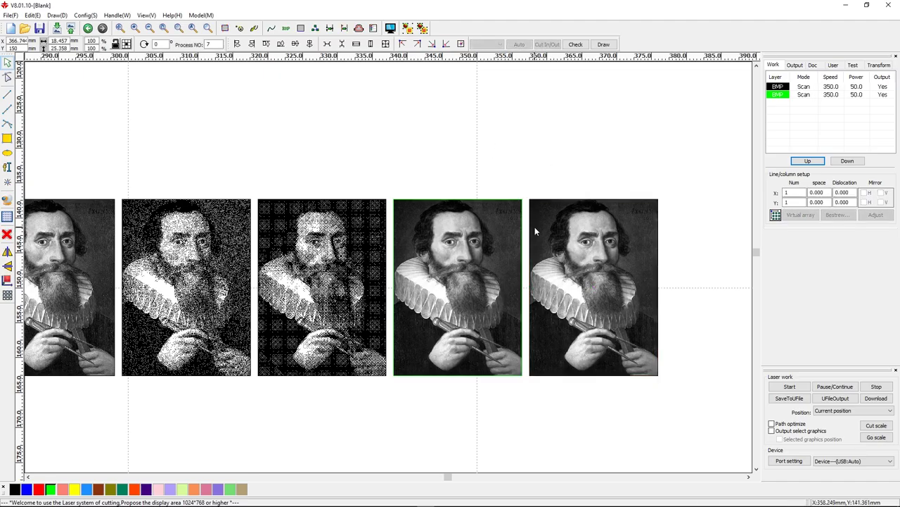
Generate an outline from the seventh portrait copy in Bitmap handle, inspect its nodes and accept it.
click(535, 227)
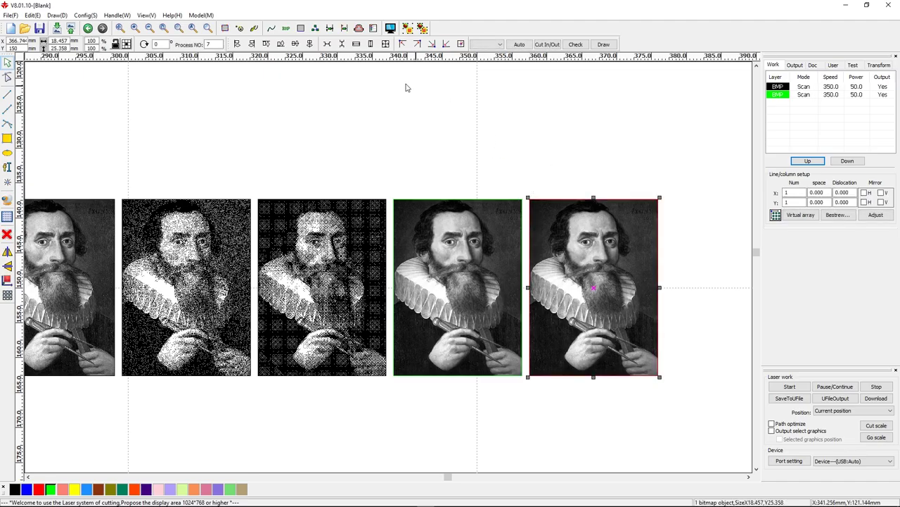
click(286, 28)
drag(468, 124, 327, 135)
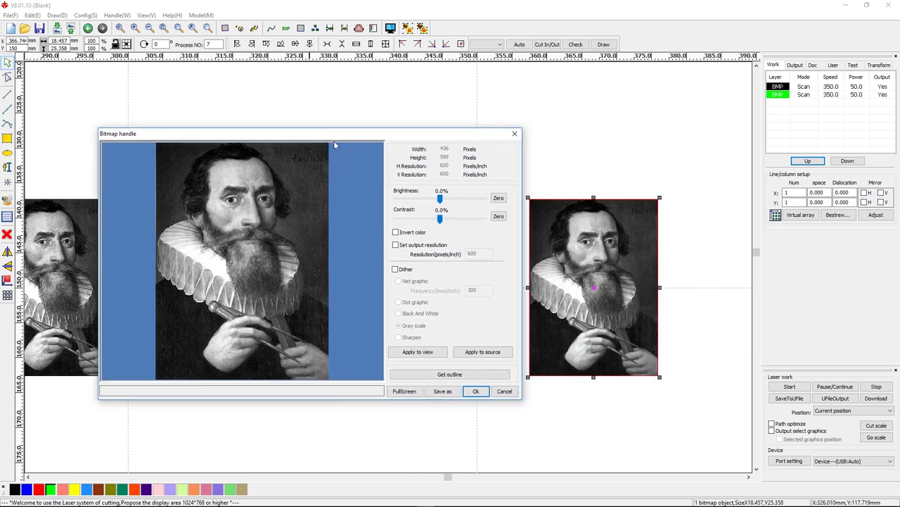
click(447, 378)
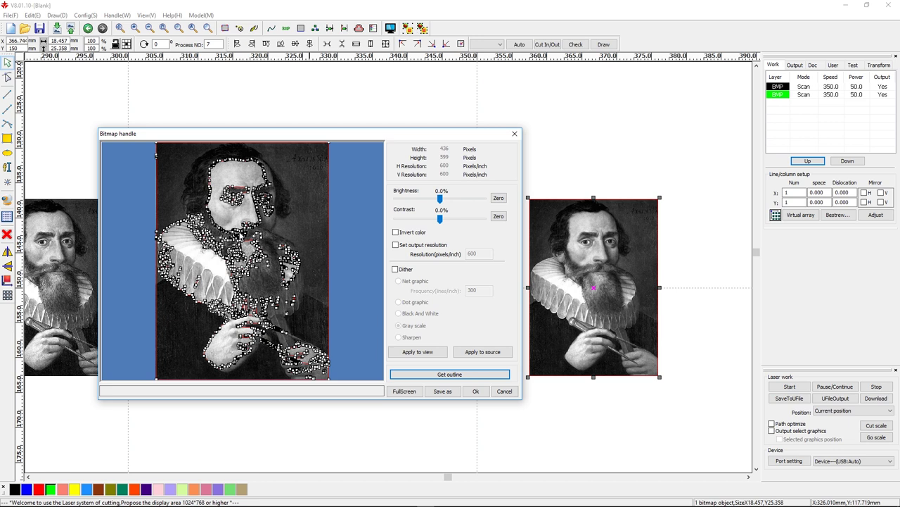
scroll(242, 238, up, 2)
scroll(241, 242, up, 1)
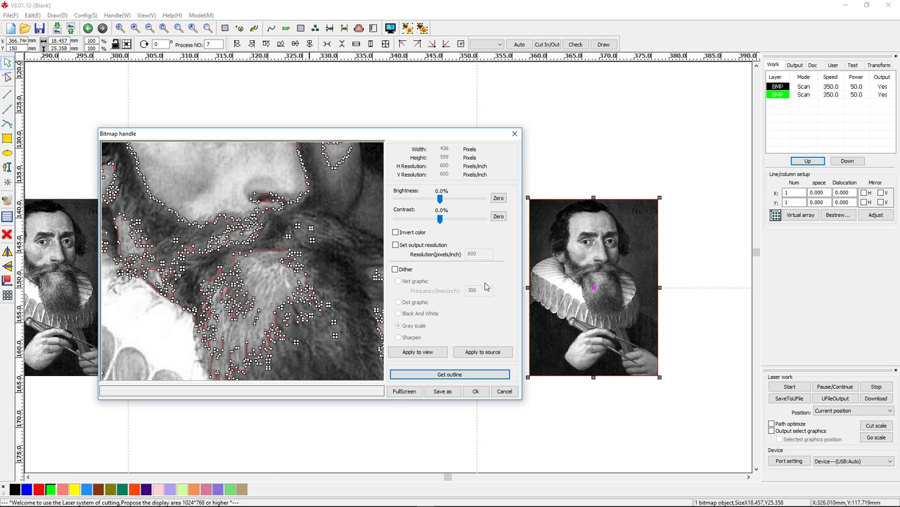
click(470, 392)
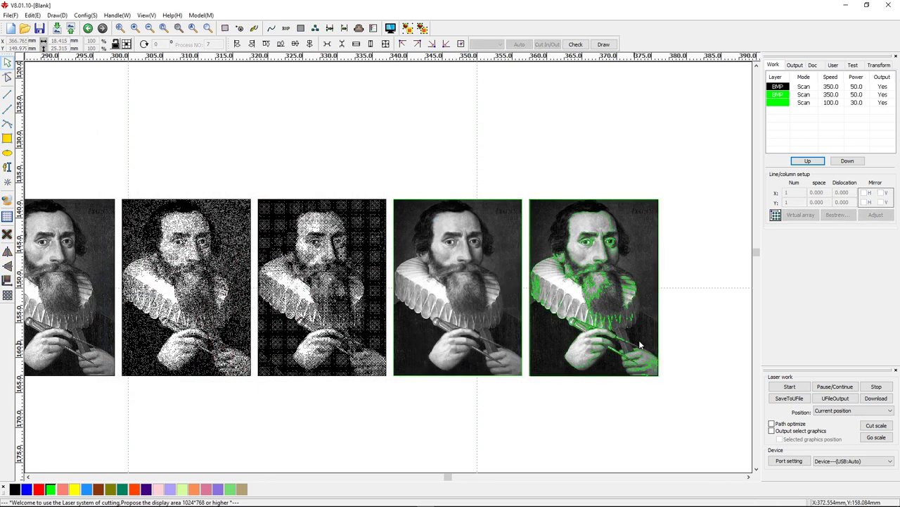
Move the seventh portrait bitmap off its traced outline and delete it so that only the outline is kept.
click(640, 255)
drag(631, 231, 672, 282)
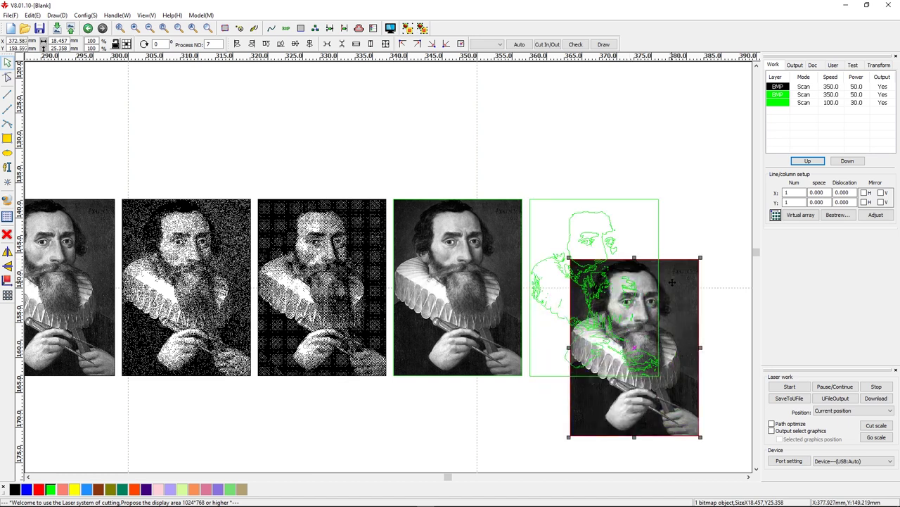
key(Delete)
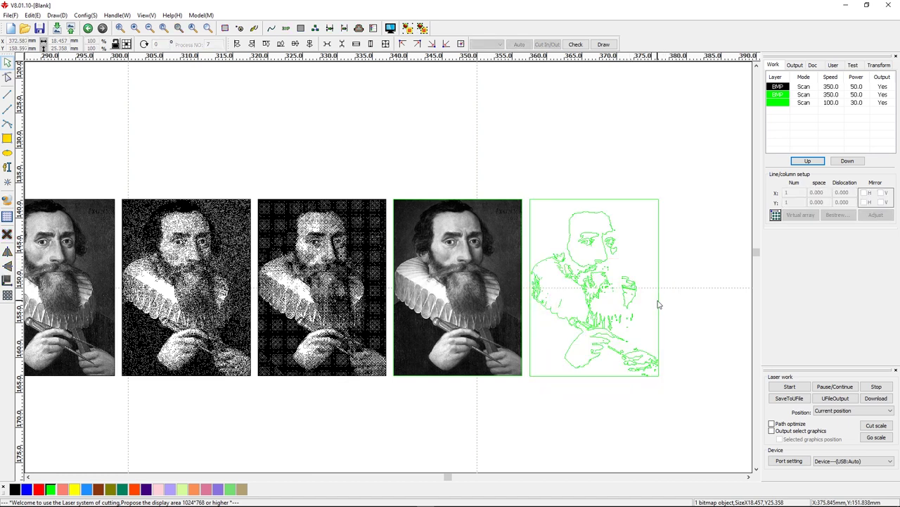
scroll(659, 304, down, 1)
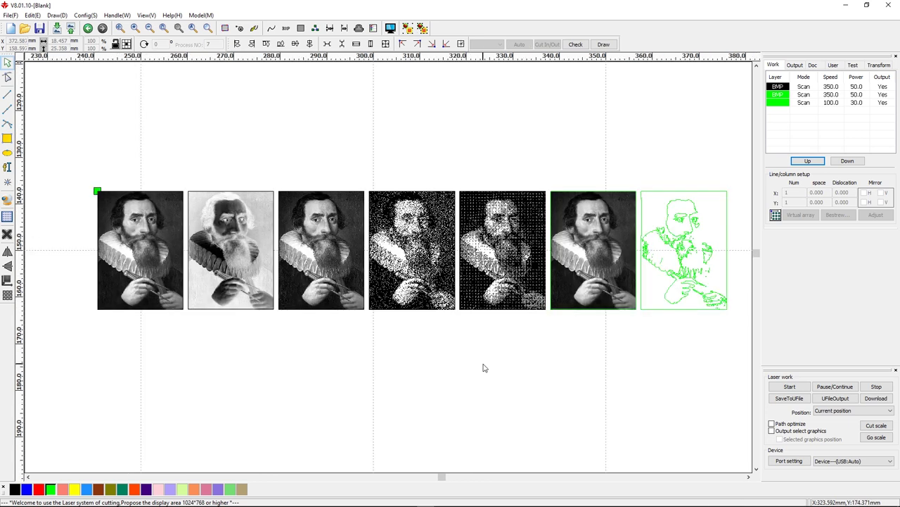